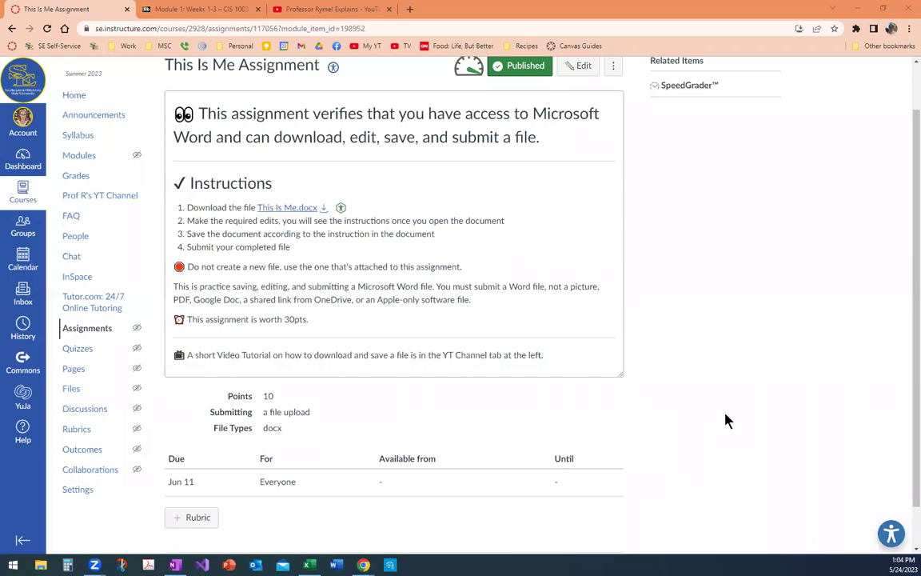
scroll(727, 420, up, 1)
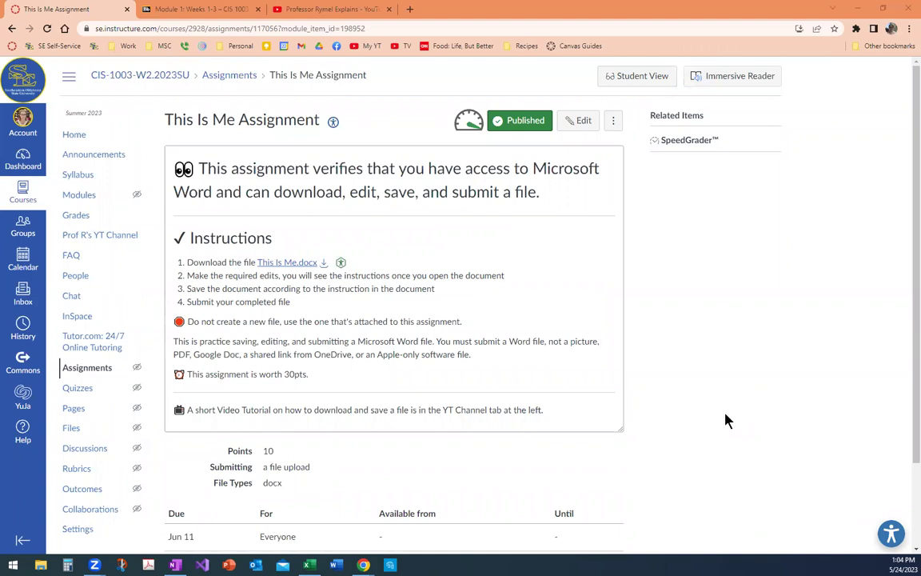
click(630, 81)
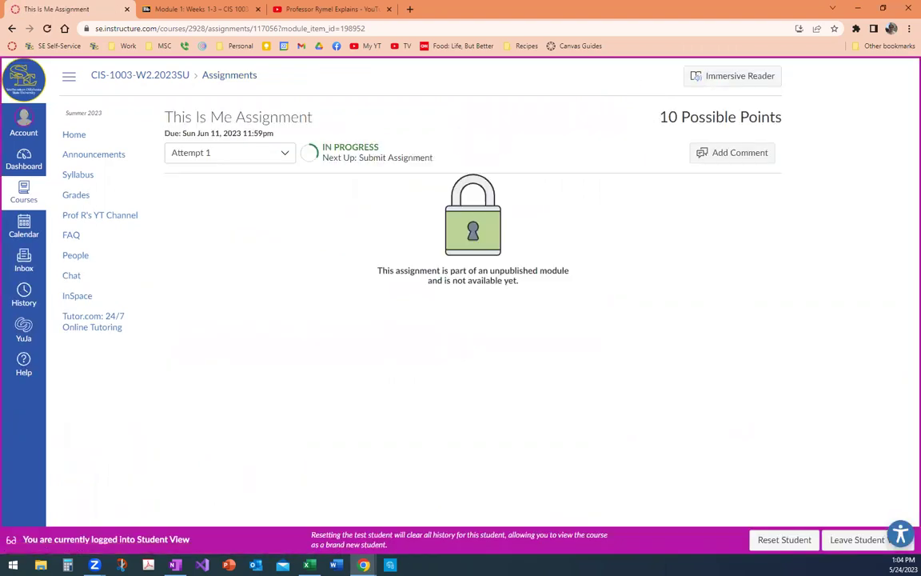
click(854, 547)
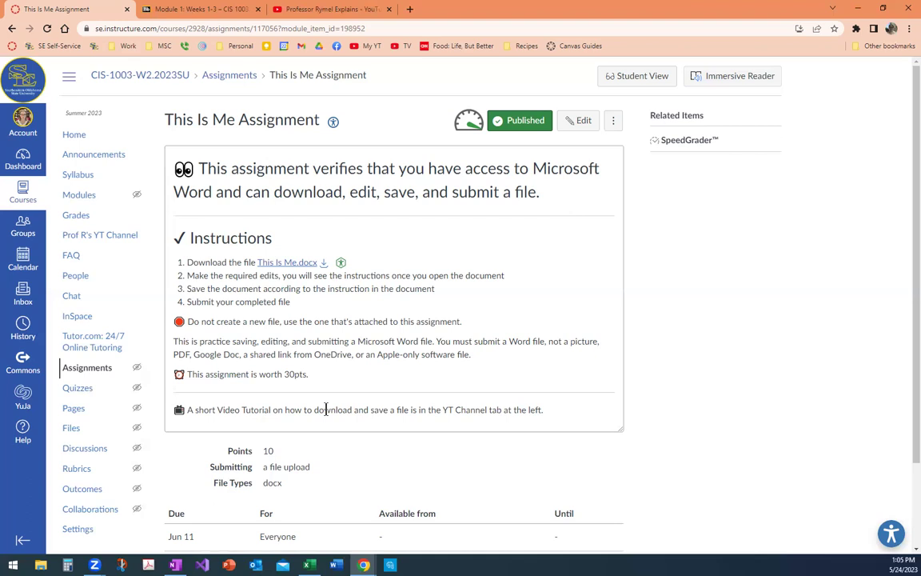
key(ctrl+plus)
key(ctrl+plus)
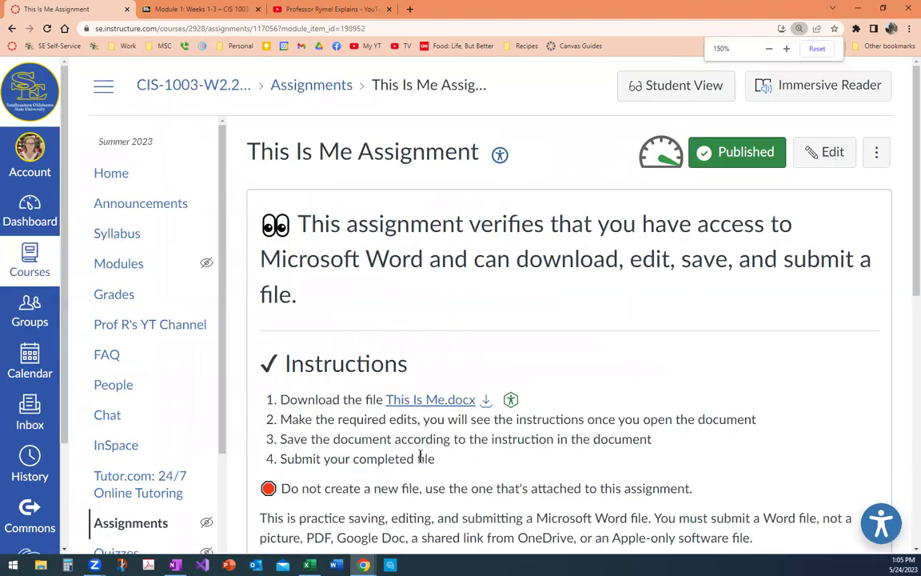
key(ctrl+plus)
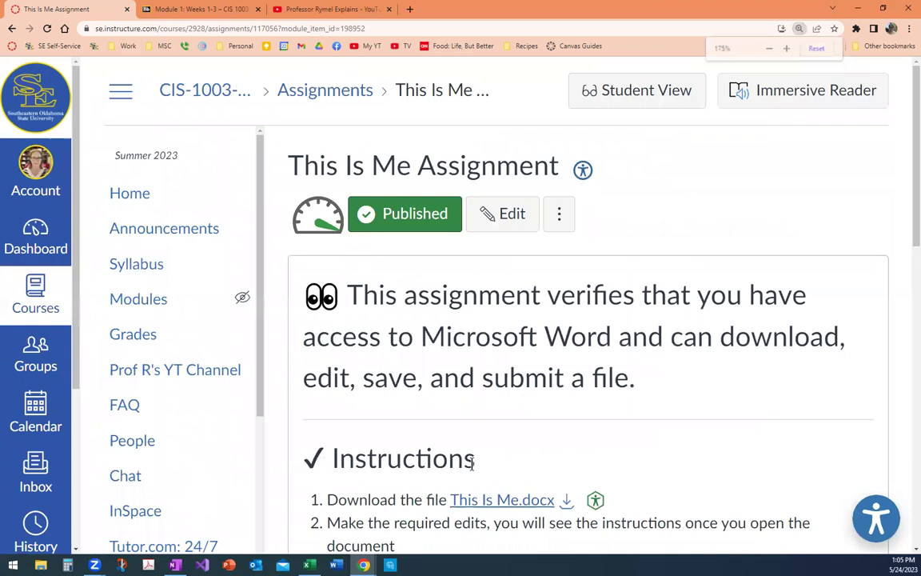
key(ctrl+minus)
key(ctrl+minus)
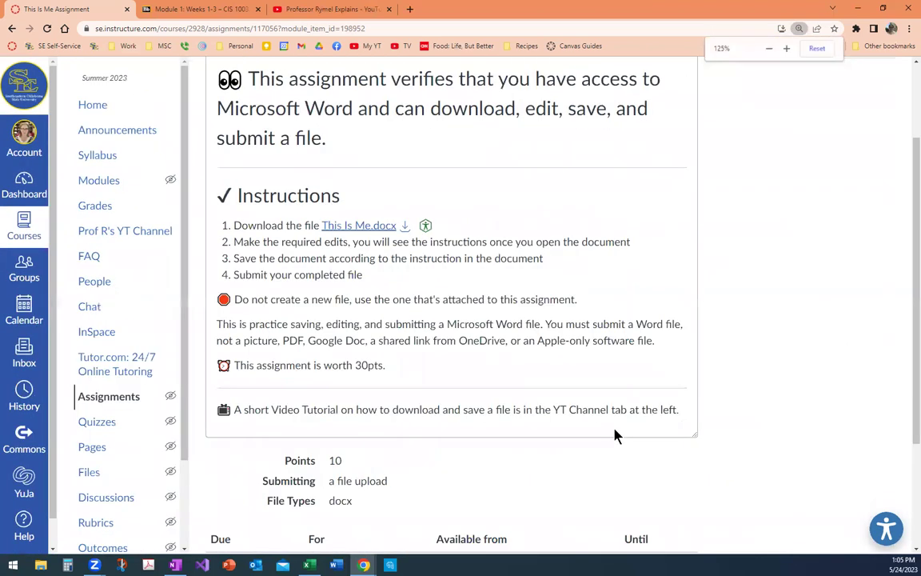
key(ctrl+minus)
key(ctrl+plus)
key(ctrl+plus)
key(ctrl+plus)
key(ctrl+plus)
key(ctrl+plus)
key(ctrl+plus)
key(ctrl+plus)
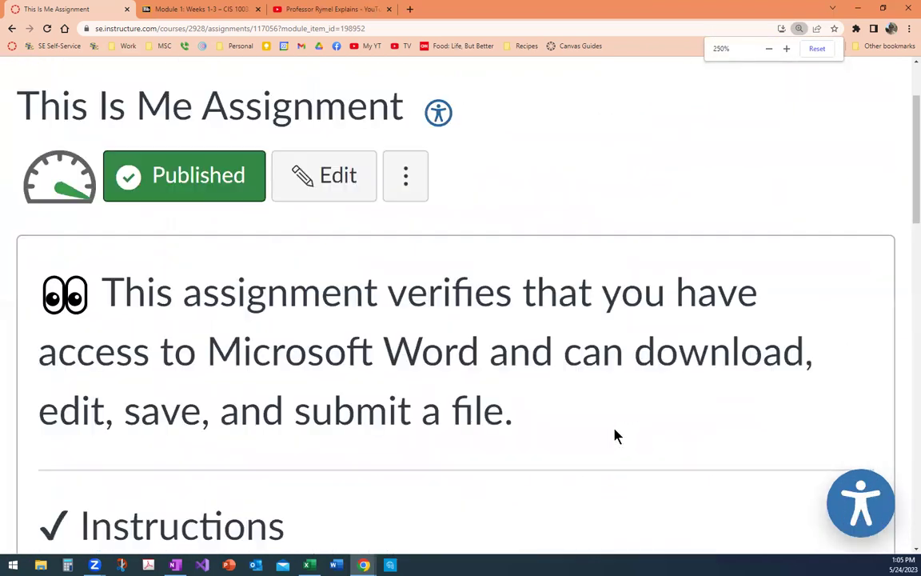
key(ctrl+plus)
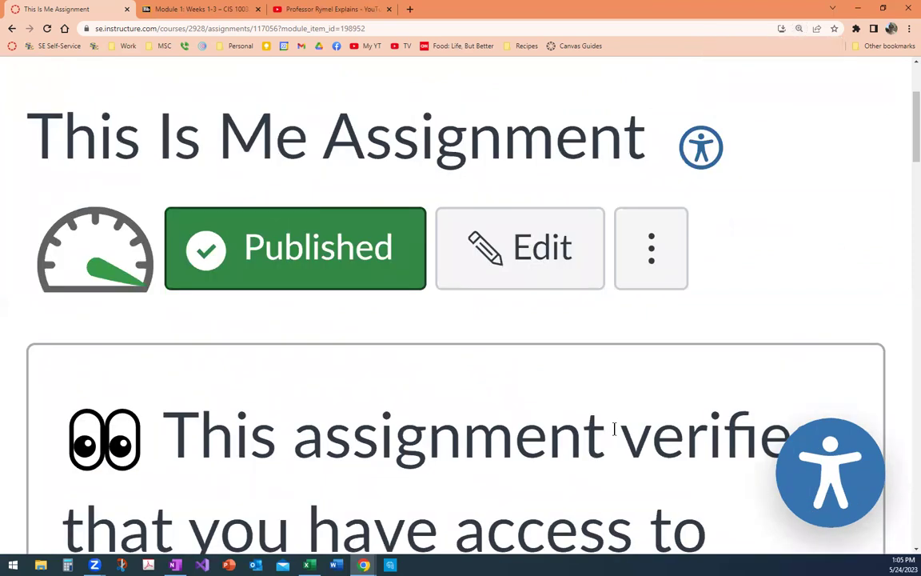
key(ctrl+0)
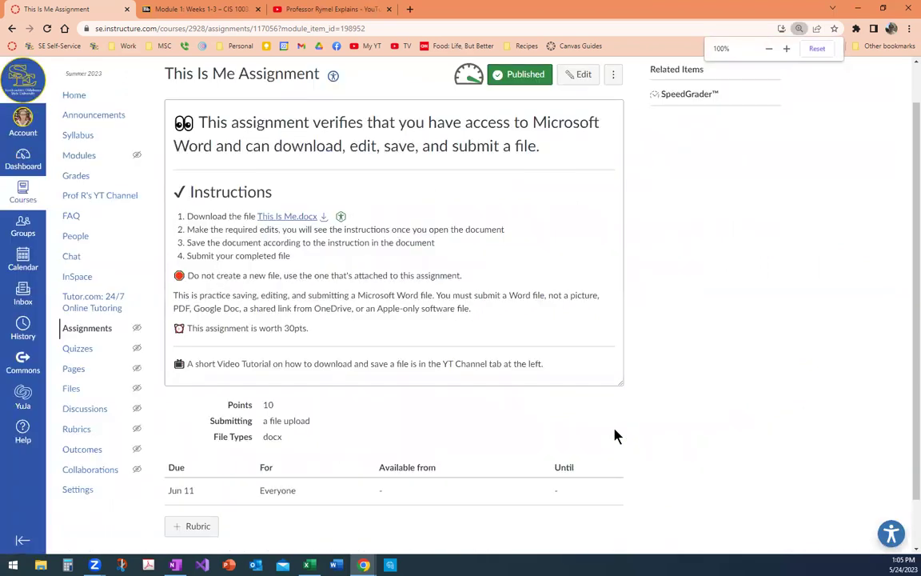
key(ctrl+plus)
key(ctrl+plus)
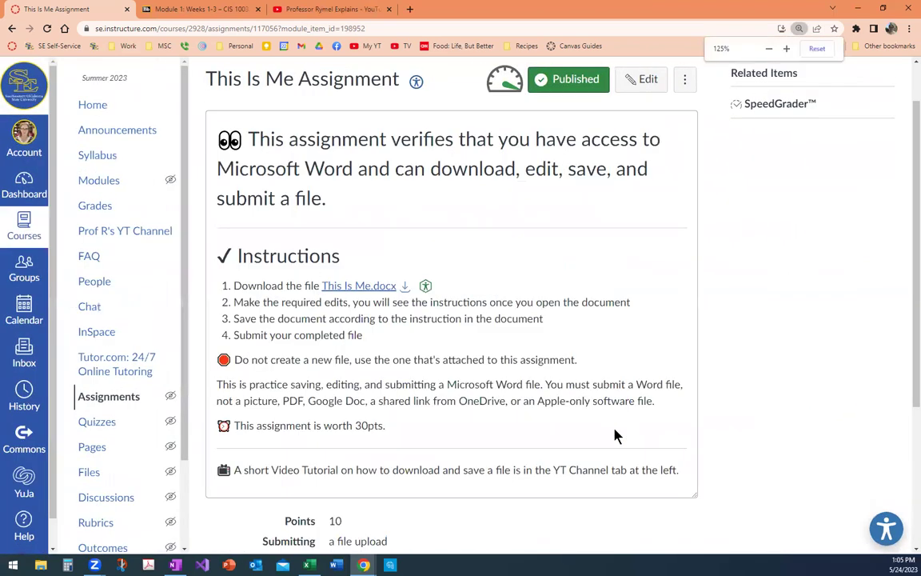
key(ctrl+plus)
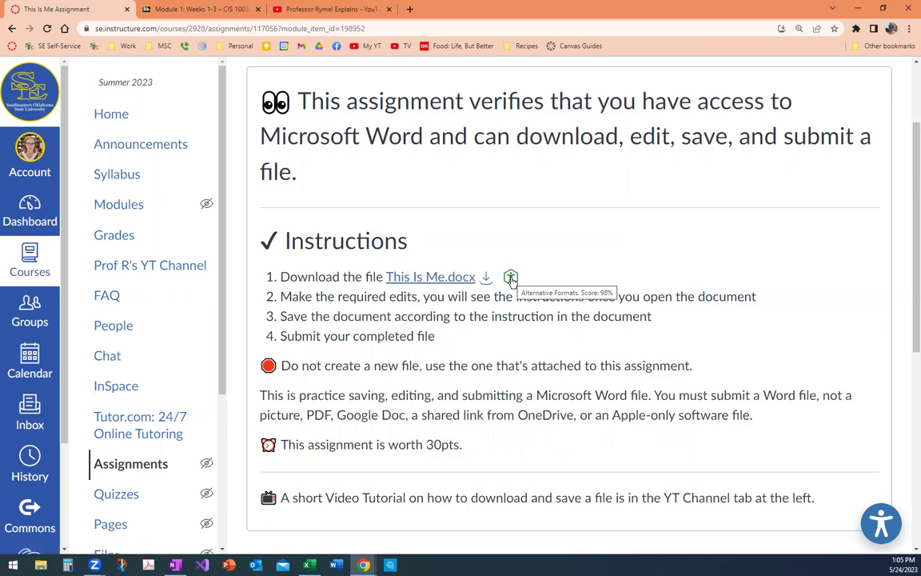
click(510, 278)
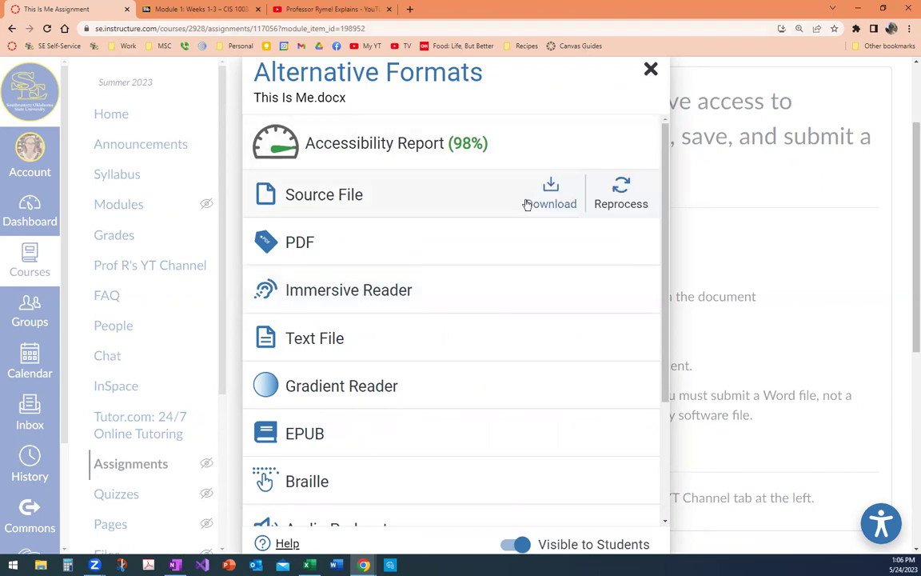
click(651, 70)
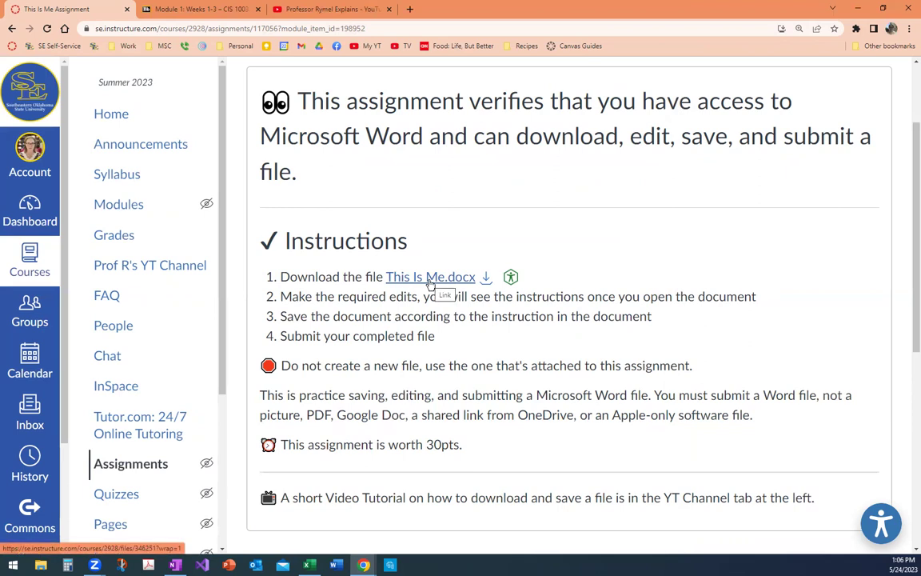
key(ctrl+0)
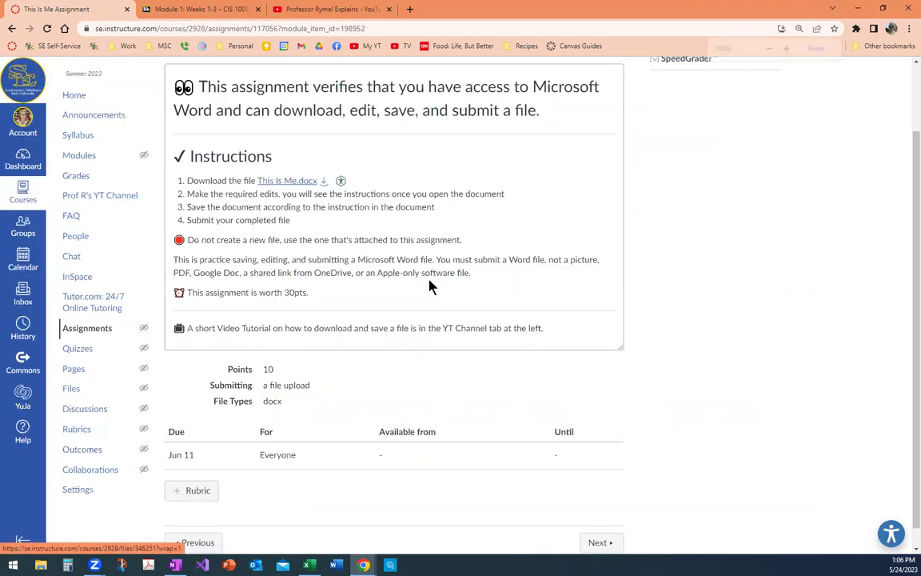
click(286, 181)
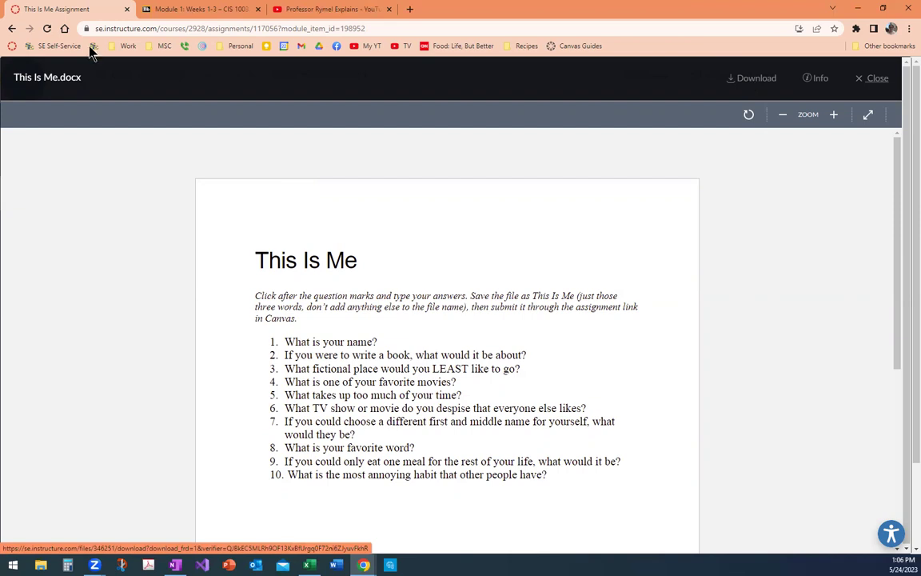
click(876, 79)
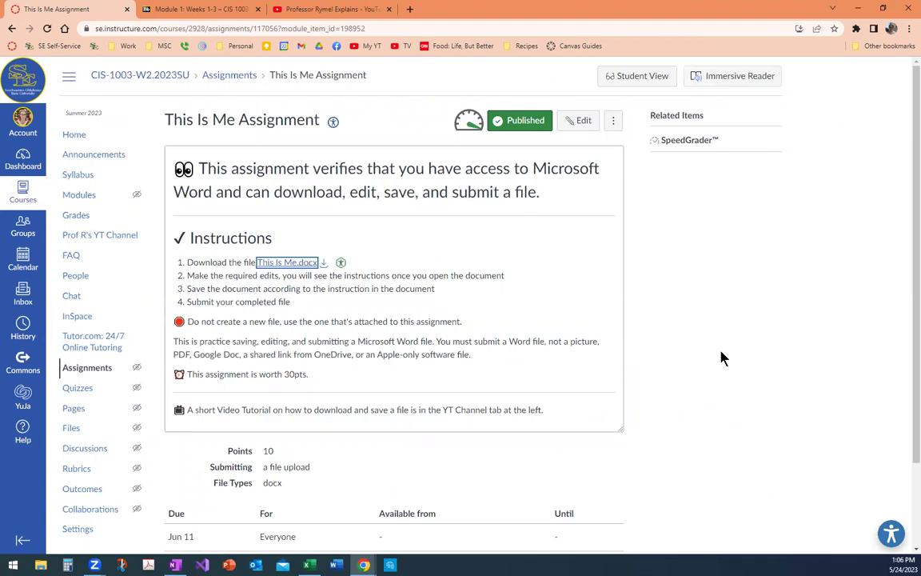
Step: Zoom in on the assignment page and download the This Is Me.docx attachment from the Instructions
key(ctrl+plus)
key(ctrl+plus)
key(ctrl+plus)
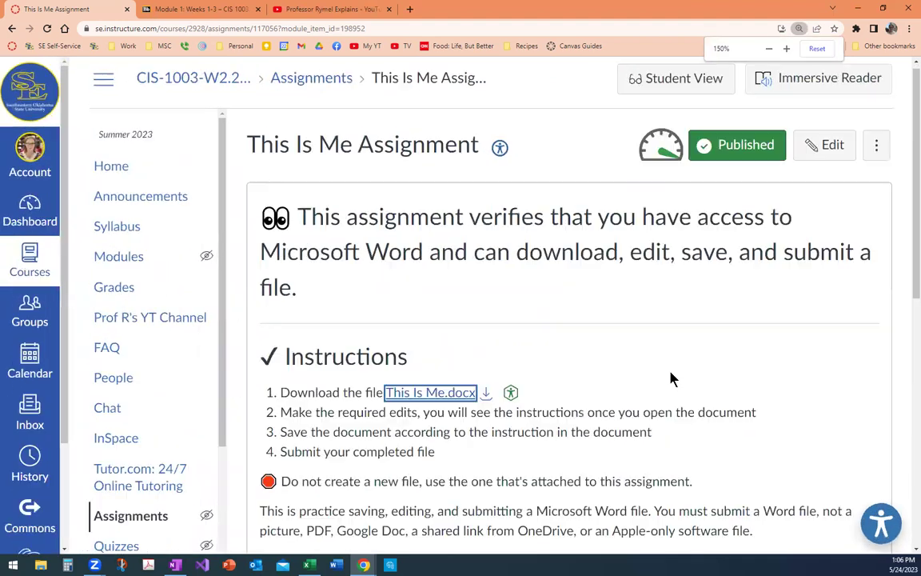
scroll(538, 324, down, 2)
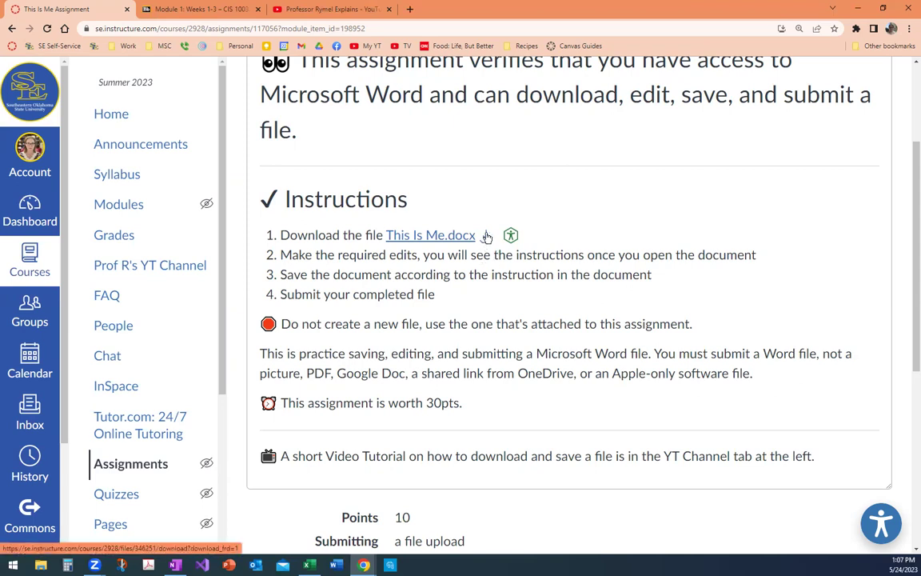
click(486, 237)
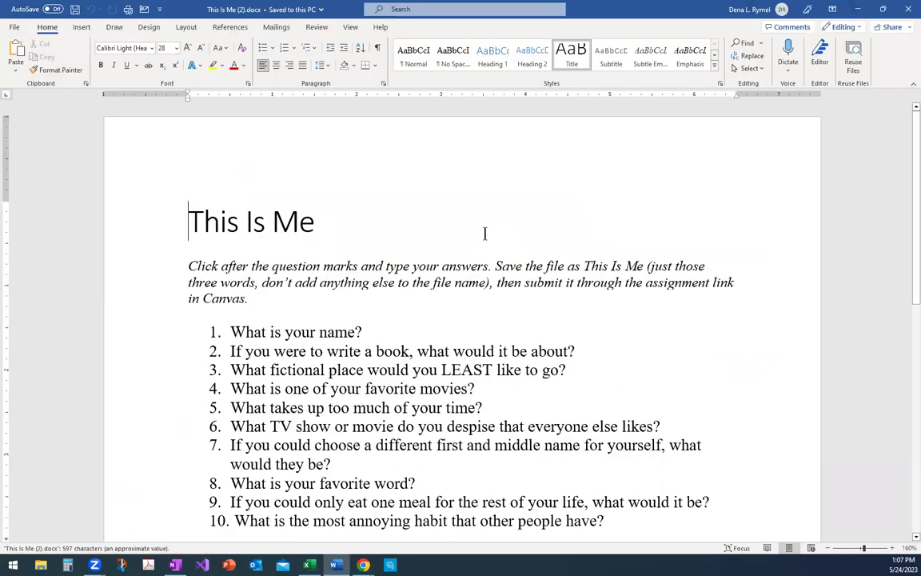
Step: Close Word without editing This Is Me (2).docx
click(906, 10)
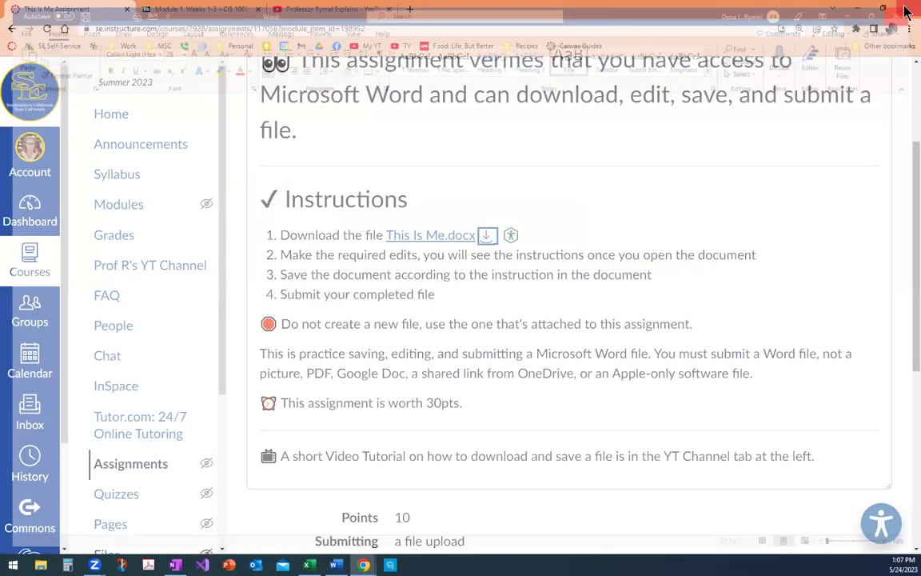
Step: Reset the page zoom to normal size and download This Is Me.docx again
key(ctrl+0)
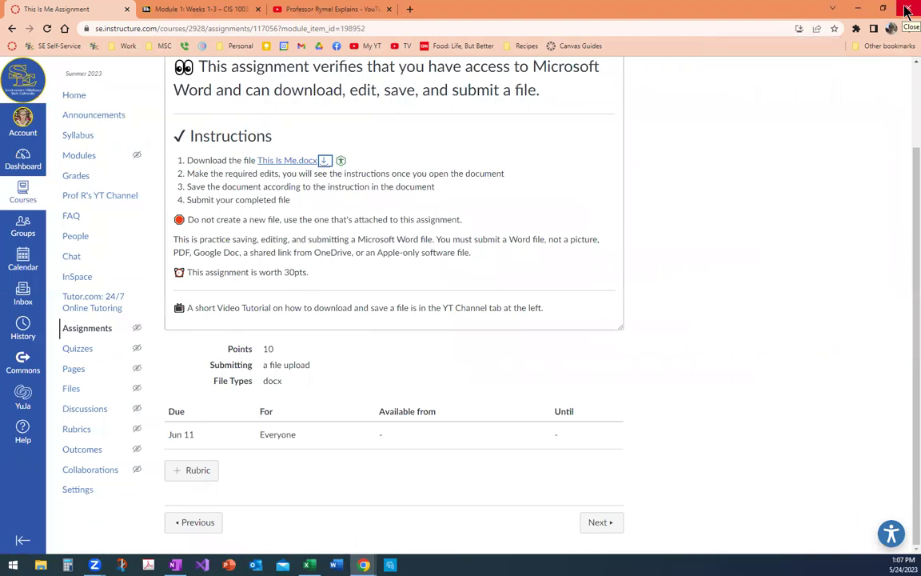
click(575, 194)
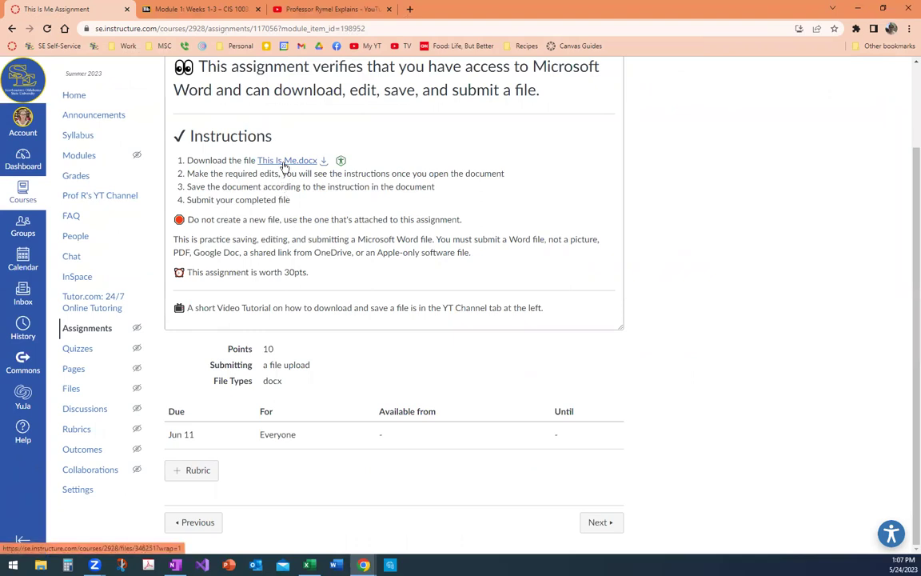
click(324, 162)
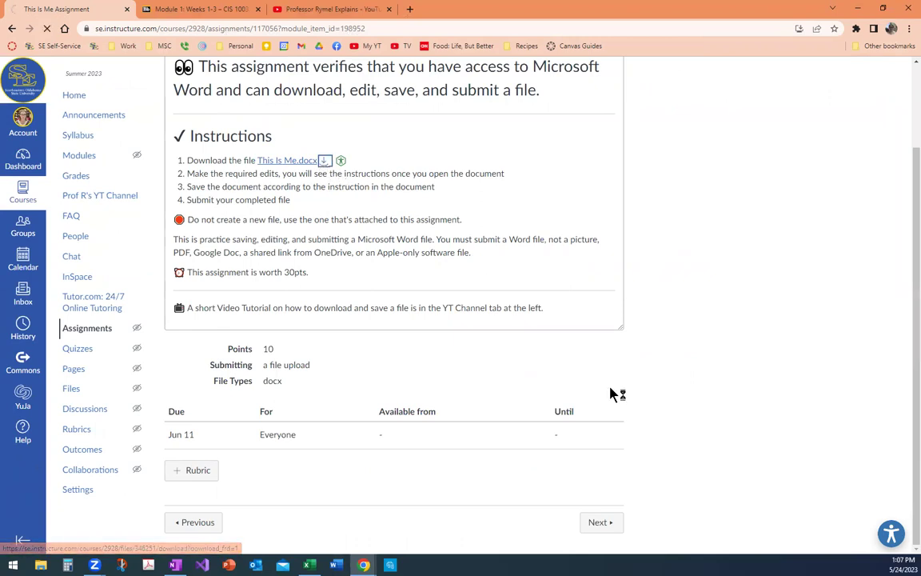